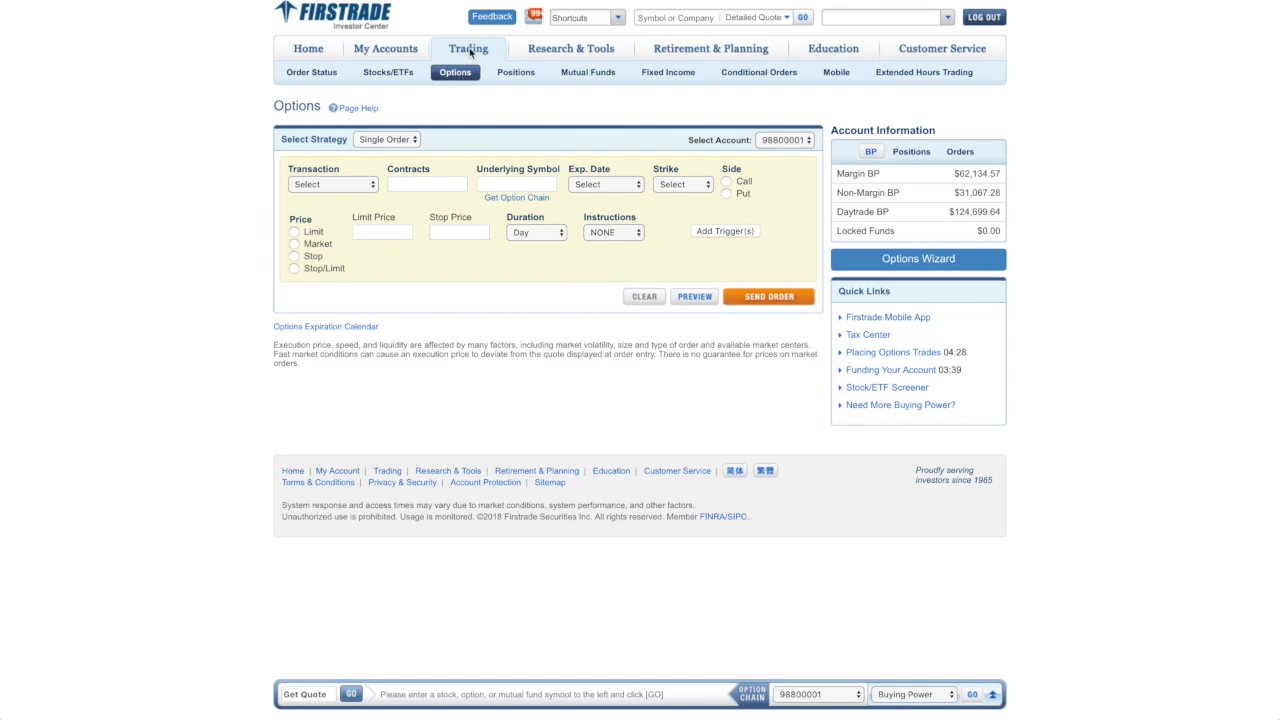
Open the Options Wizard and edit the legs of the GS Dec 14 227.5 put, checking its expiry and strike choices
left_click(908, 262)
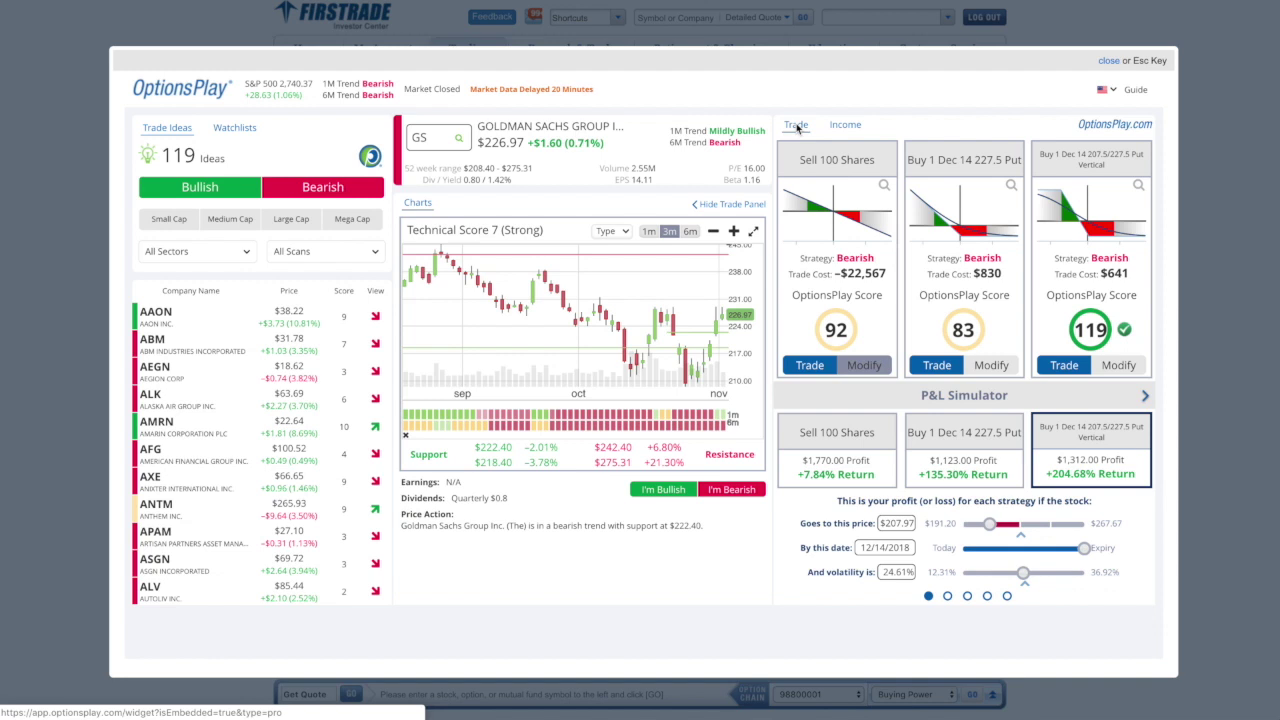
left_click(995, 366)
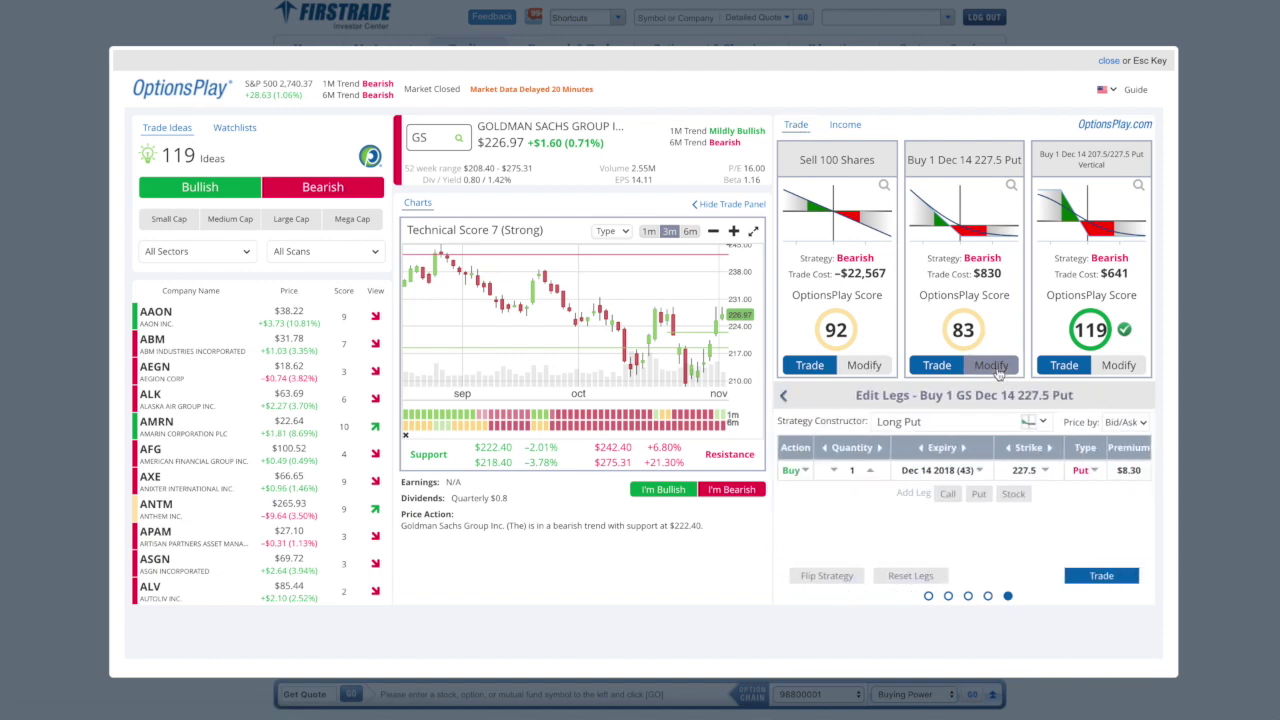
left_click(968, 472)
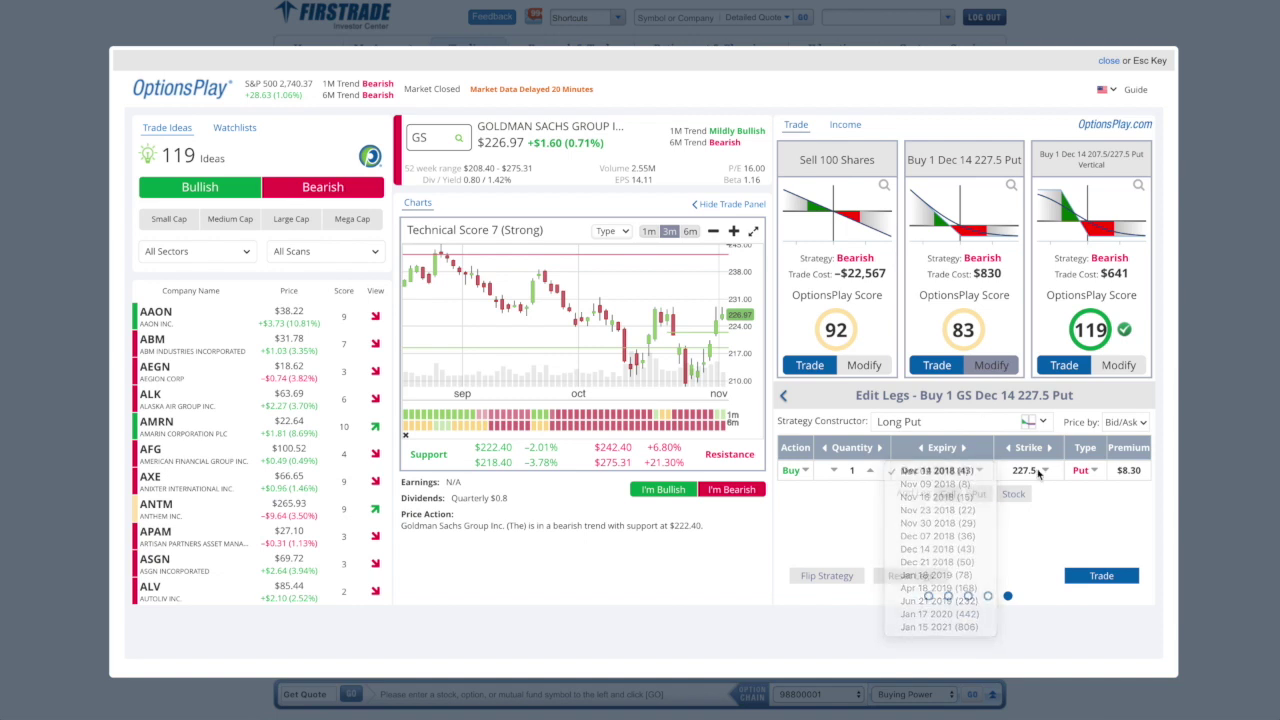
left_click(1045, 471)
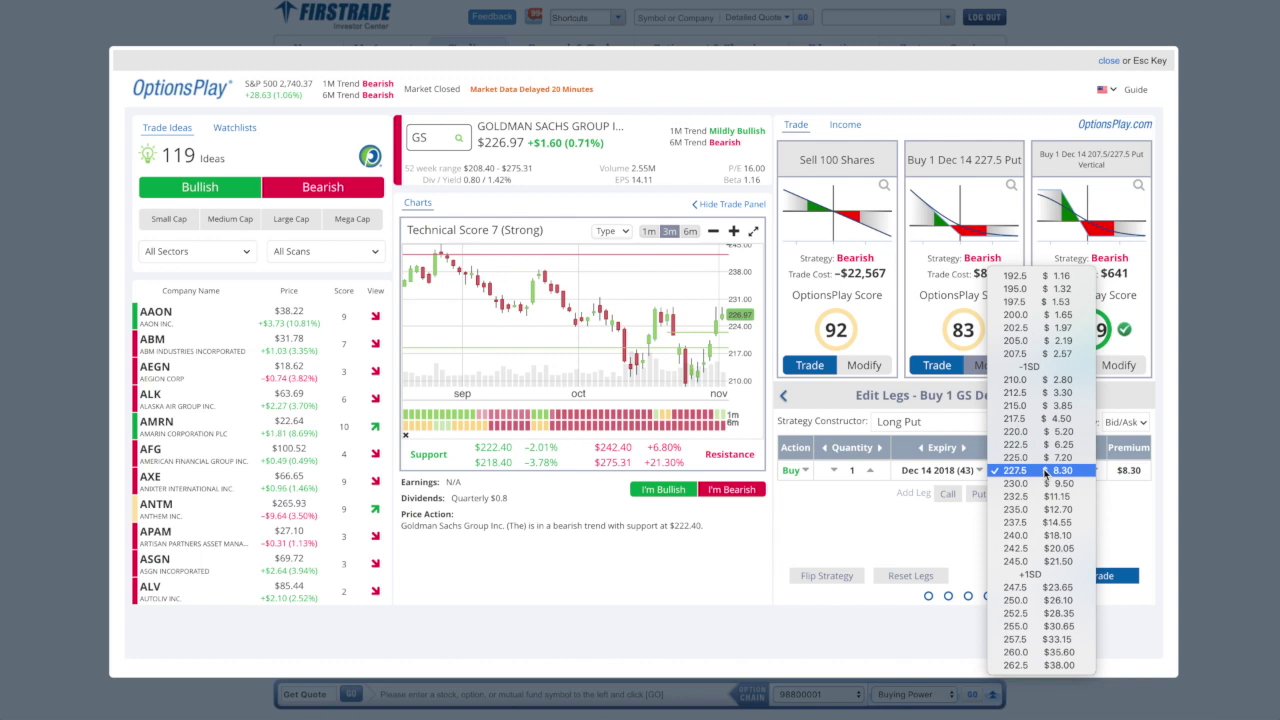
left_click(947, 530)
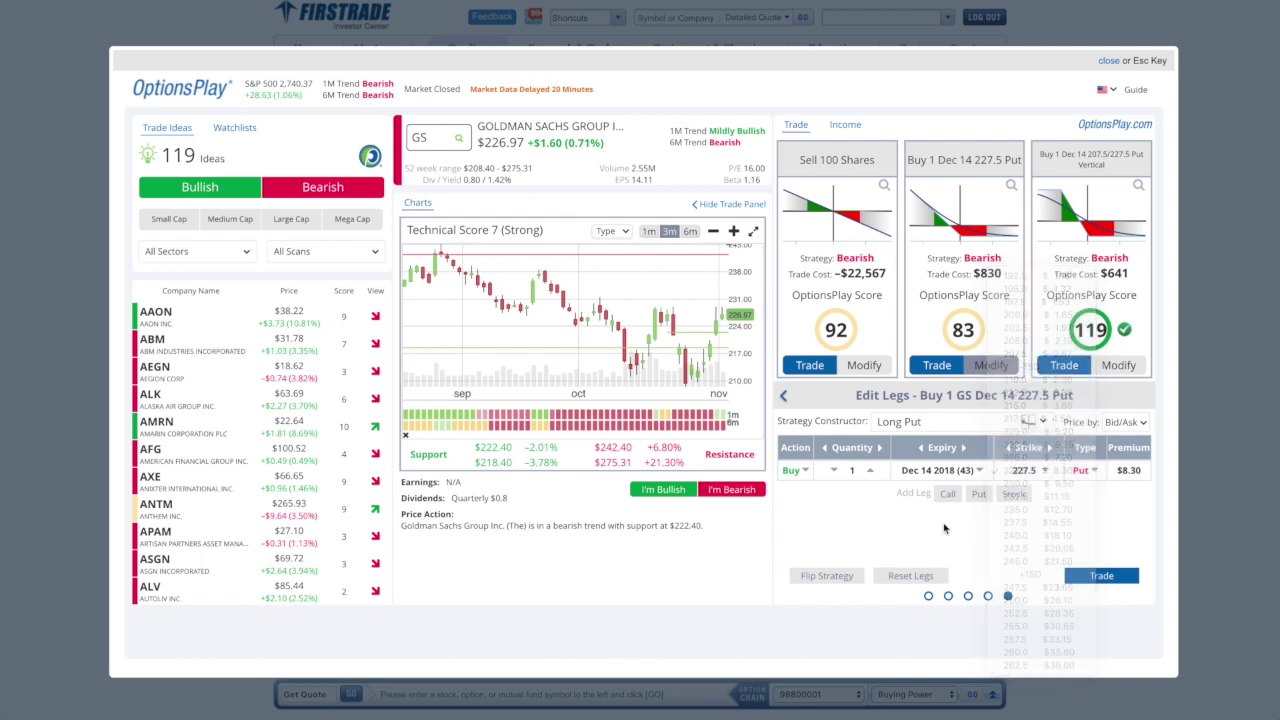
Set the long put's expiry to Jan 18 2019 and its strike to 225
left_click(967, 449)
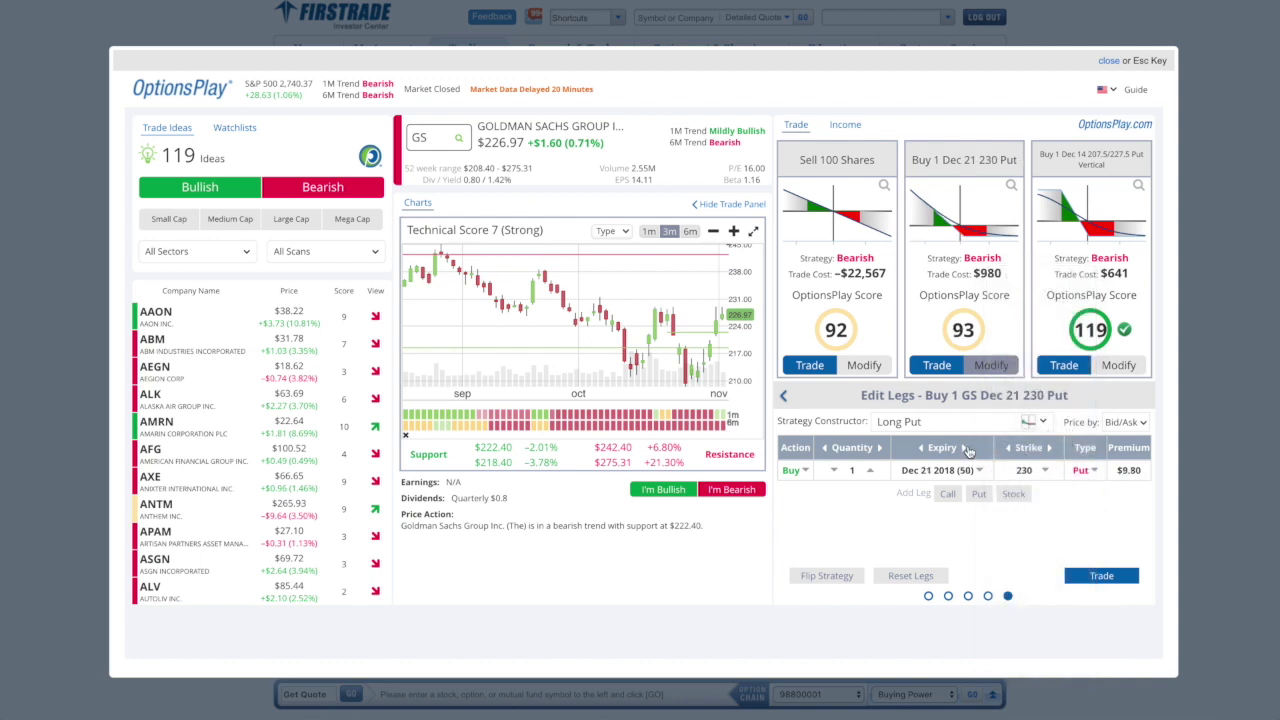
left_click(967, 449)
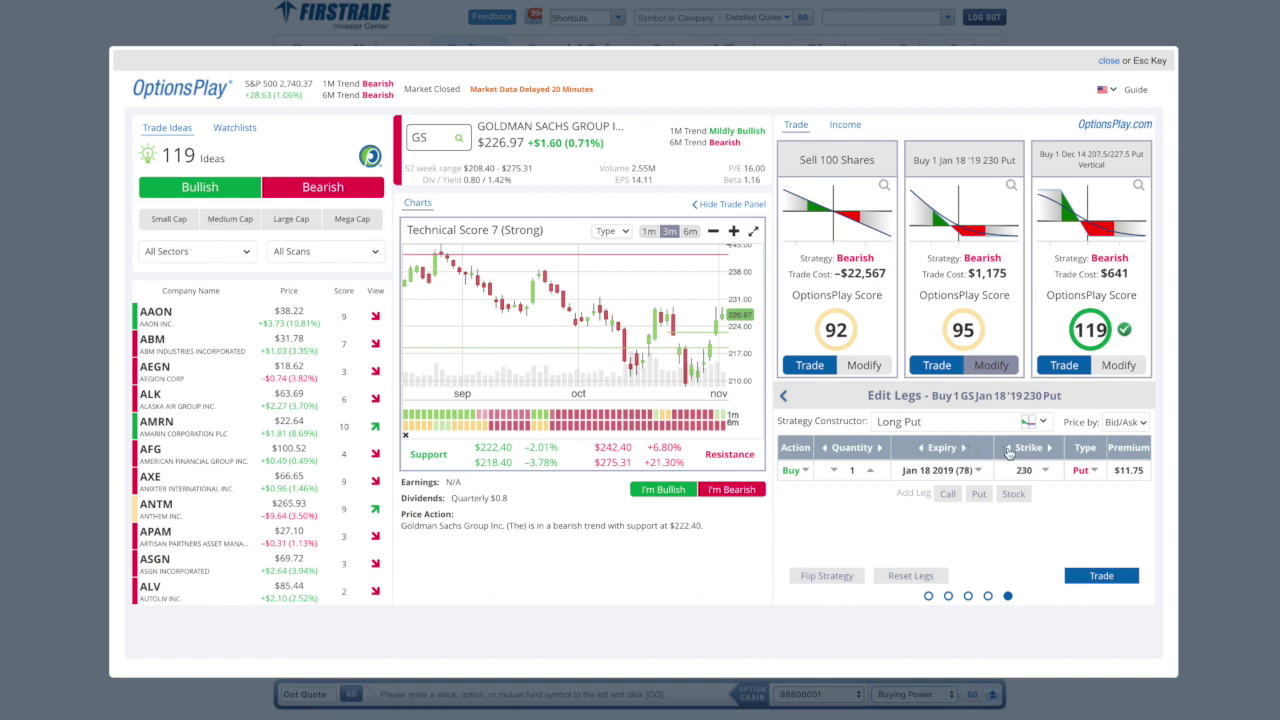
left_click(1009, 449)
left_click(1010, 449)
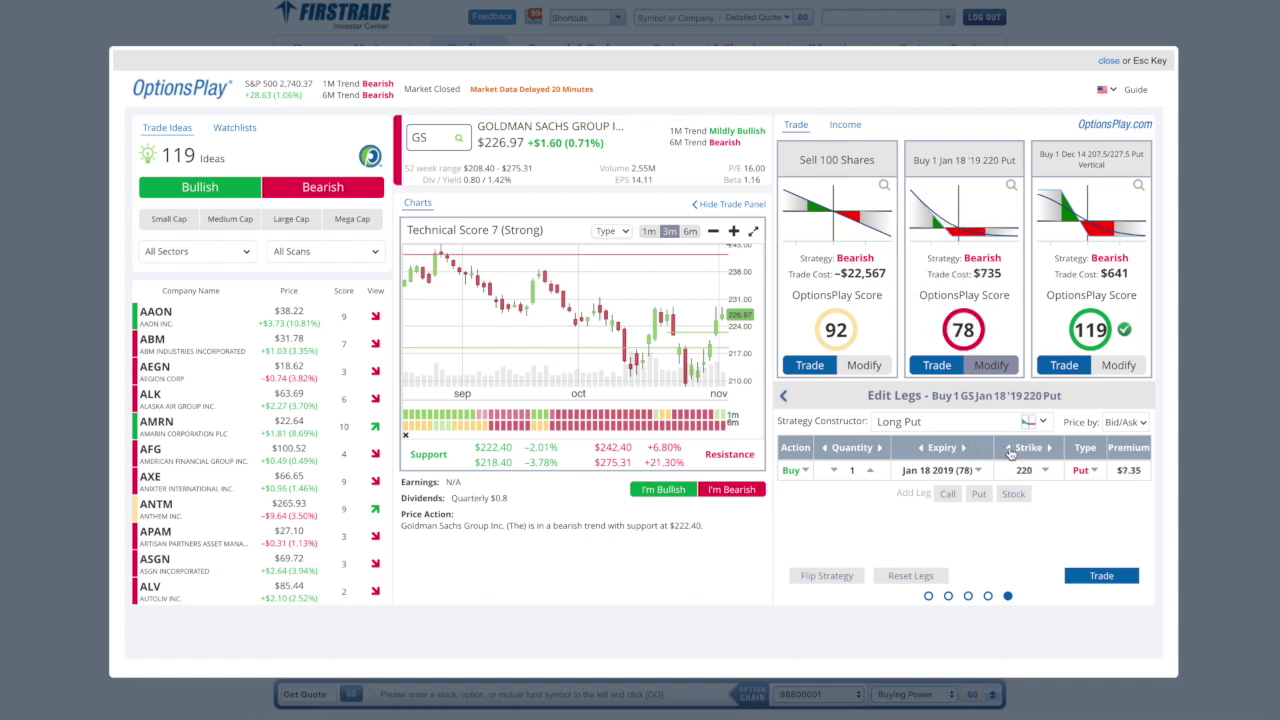
left_click(1049, 448)
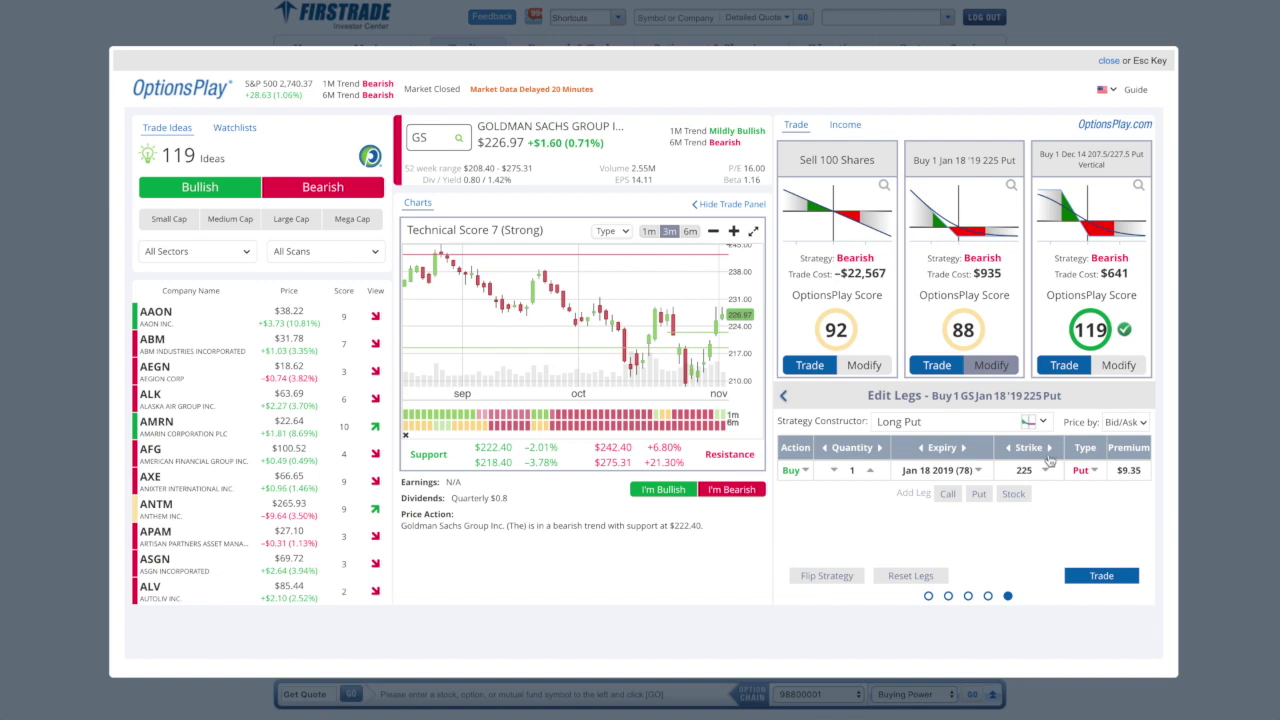
Review the strikes offered for the long put, and price the legs by Mid
left_click(1047, 471)
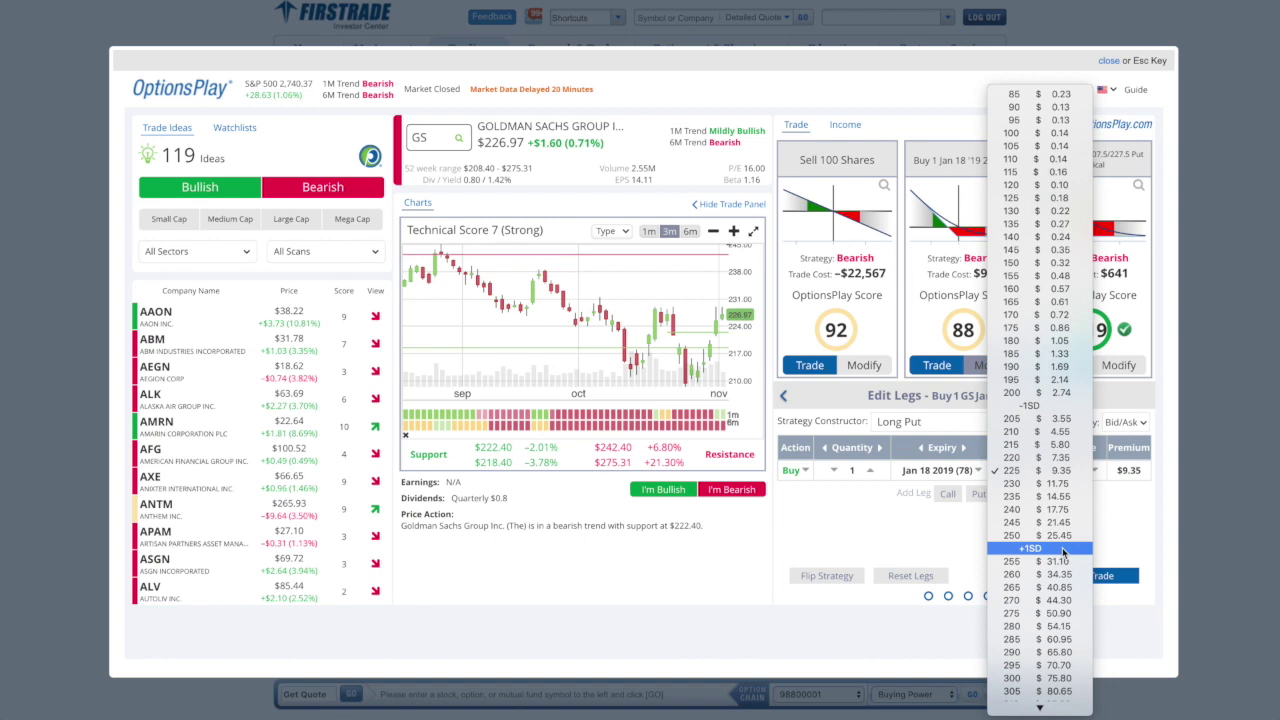
left_click(1135, 520)
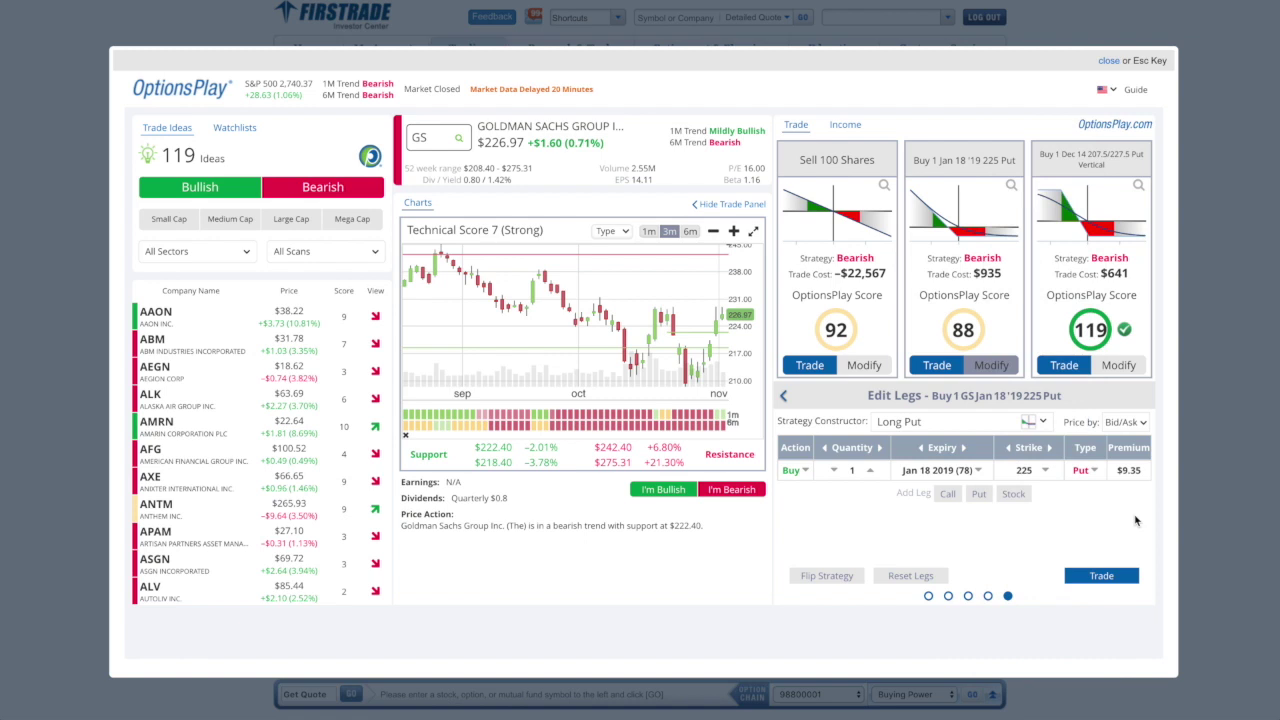
left_click(1144, 427)
Change the GS strategy to the neutral Long Call Calendar
left_click(928, 424)
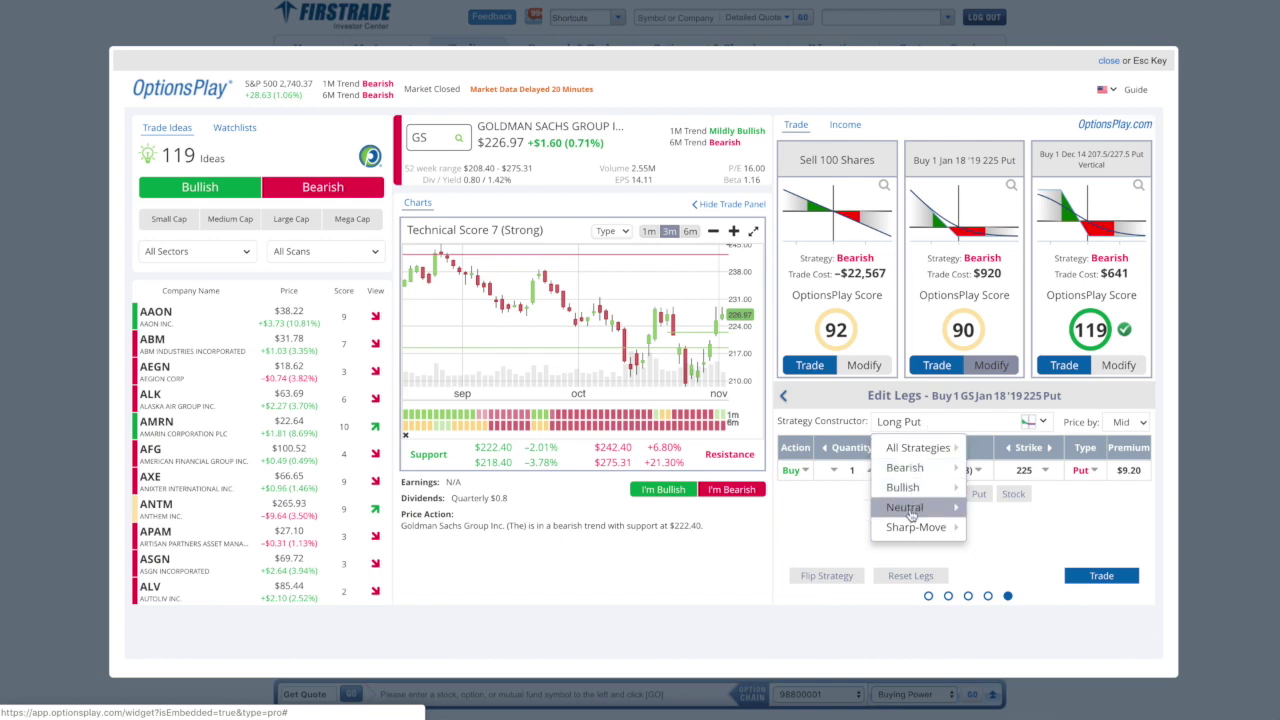
mouse_move(911, 514)
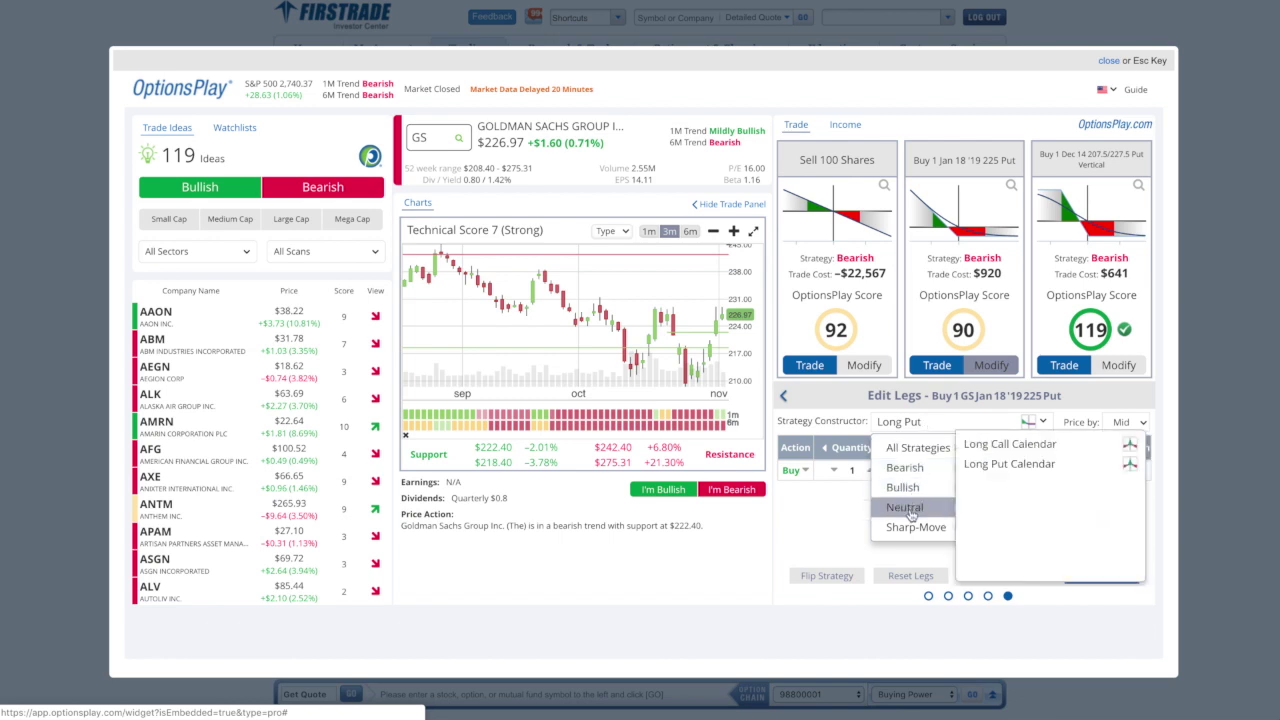
left_click(1052, 451)
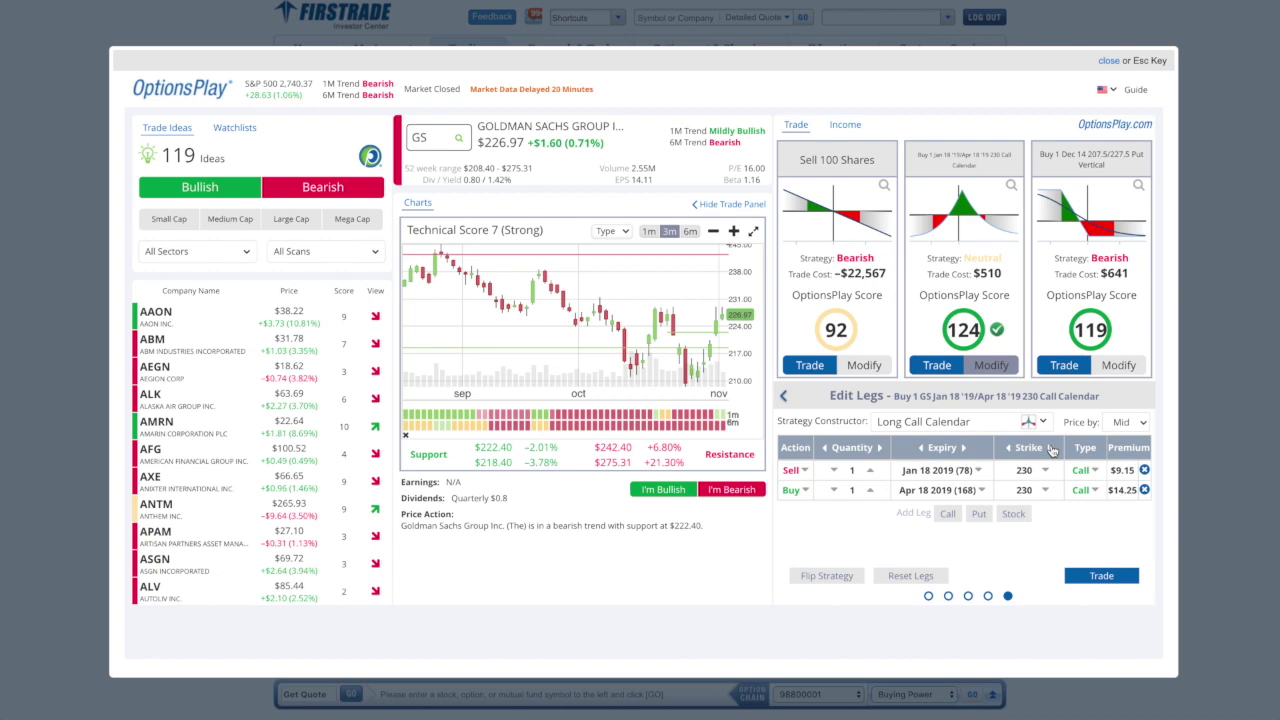
Change the GS strategy to the bearish Short Call Vertical
left_click(969, 426)
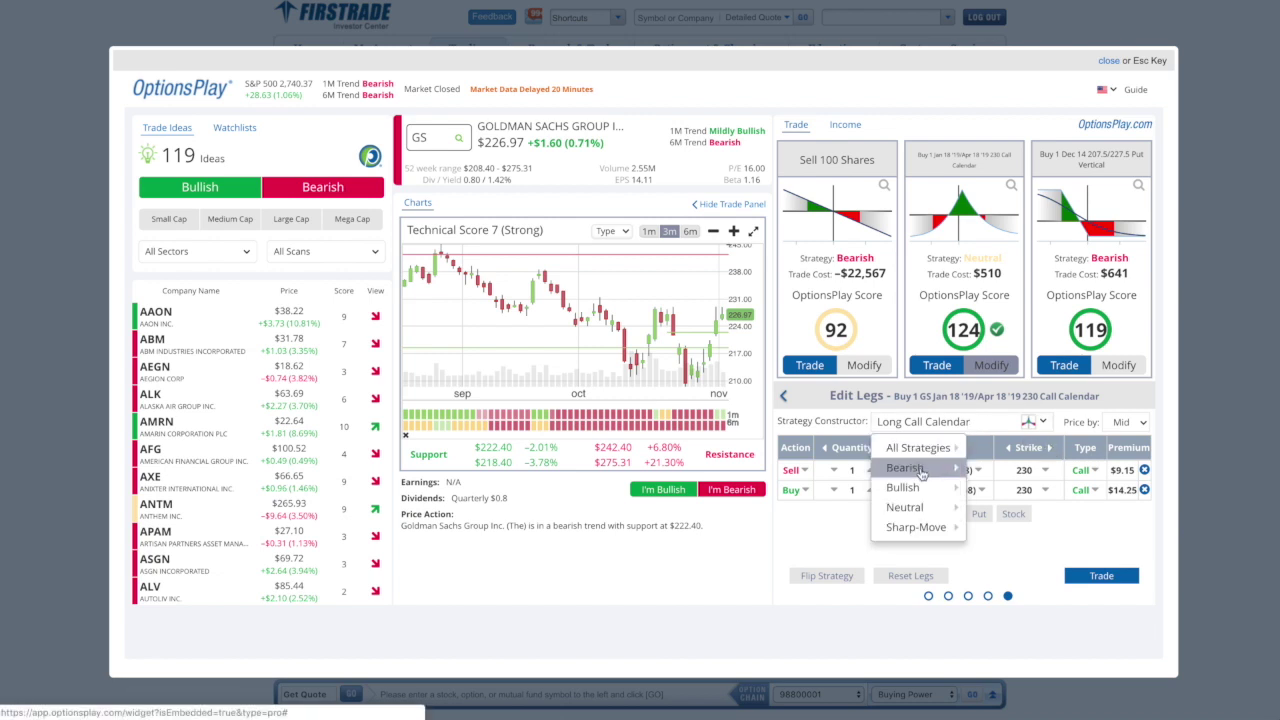
mouse_move(920, 472)
left_click(1041, 532)
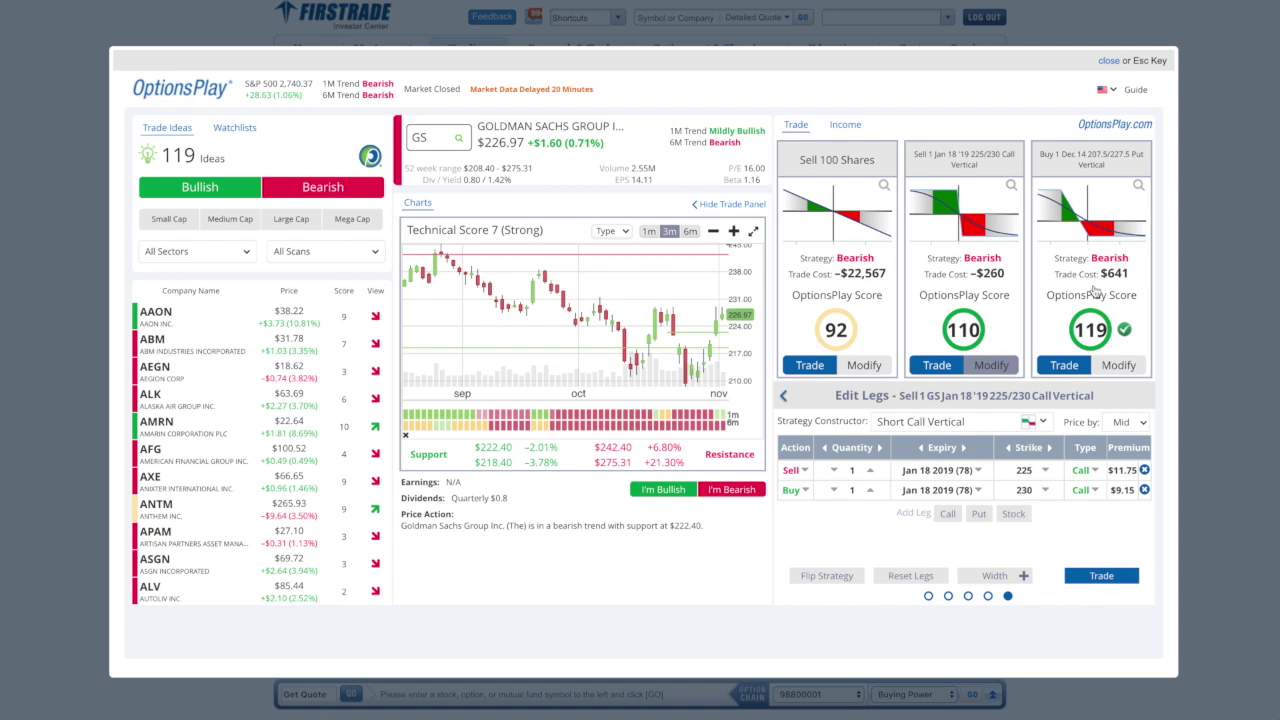
Set the call vertical's expiry to Dec 07 2018 and widen and shift its strikes to 230 and 242.5
left_click(923, 448)
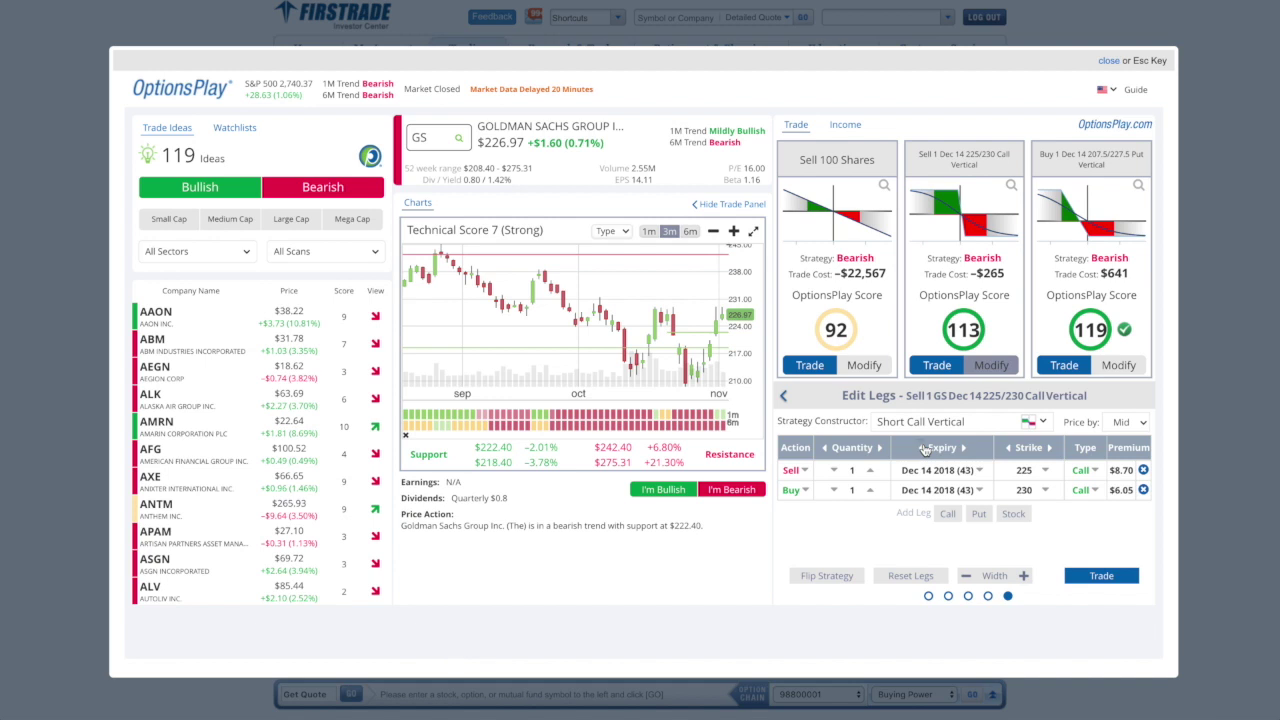
left_click(923, 448)
left_click(1049, 448)
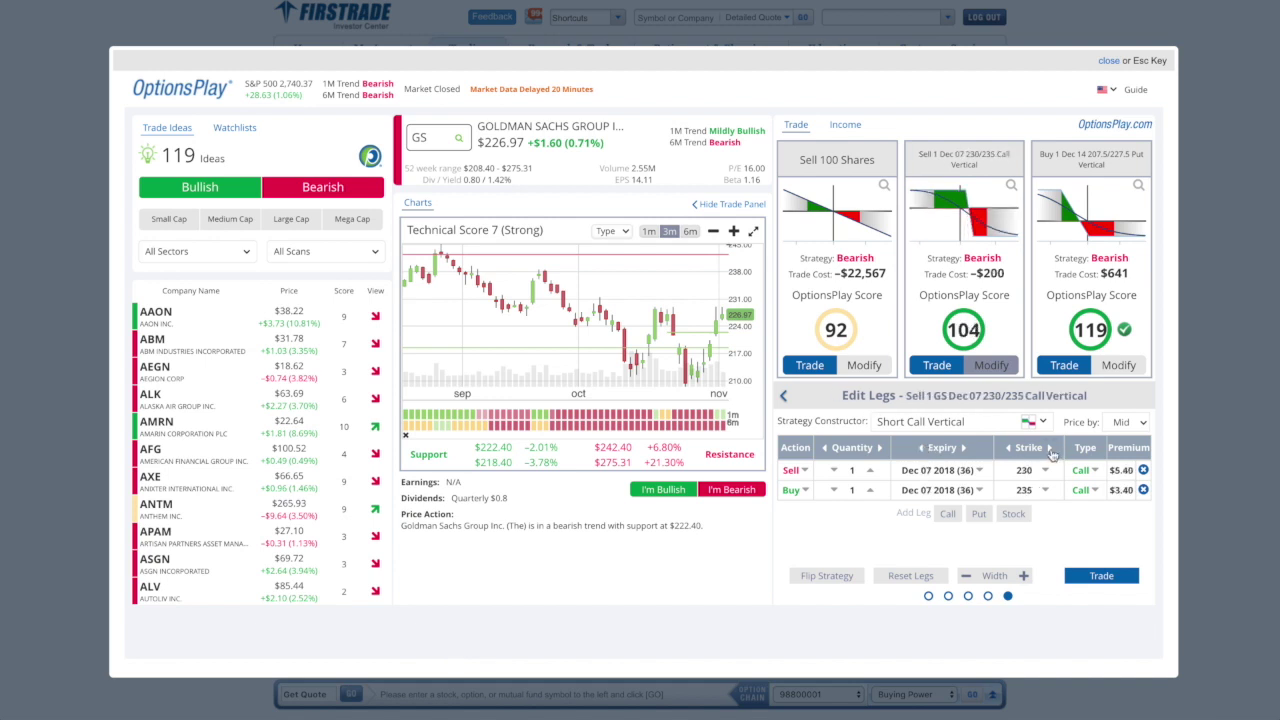
left_click(1023, 577)
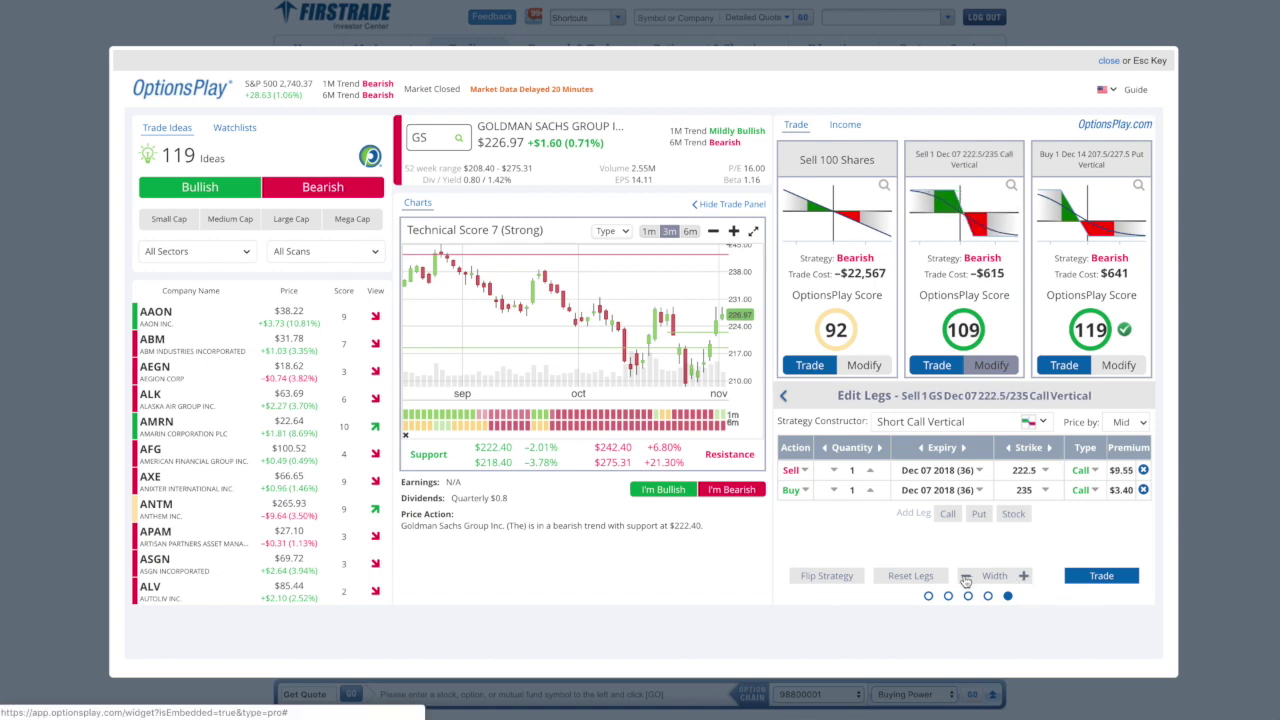
left_click(1050, 450)
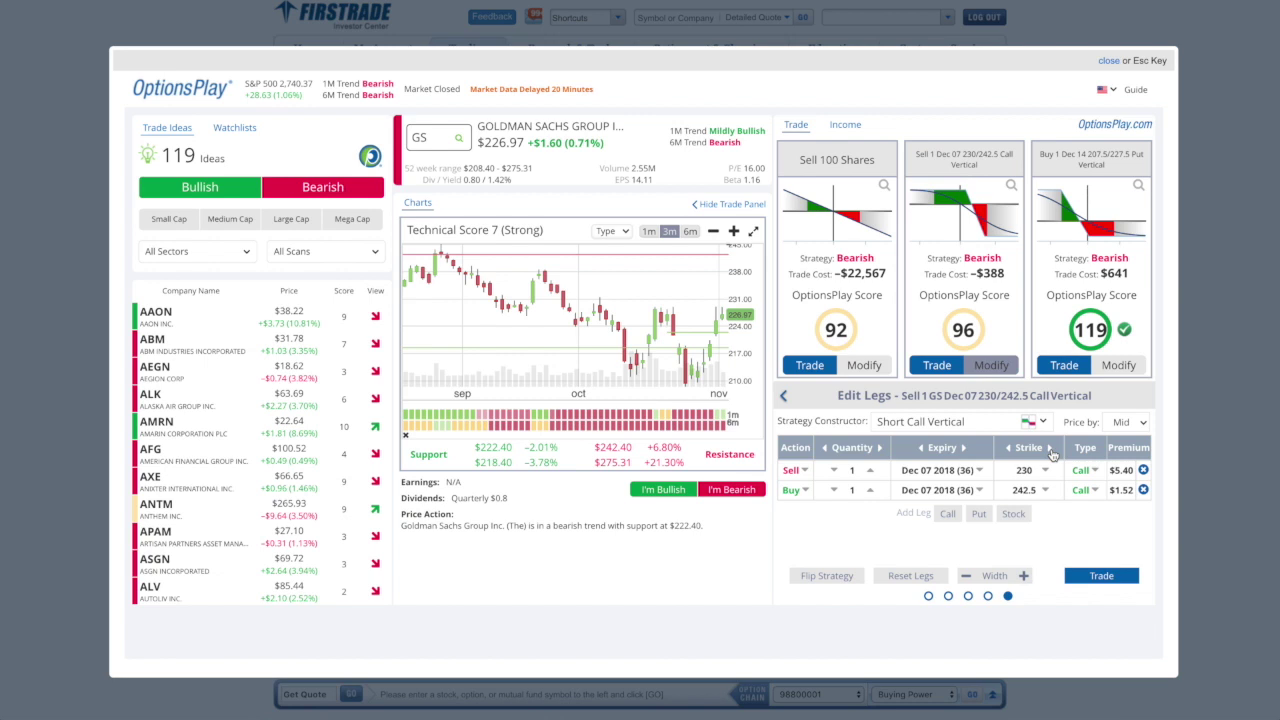
Simulate profit and loss for the three strategies with the stock going to a price of 220
left_click(928, 596)
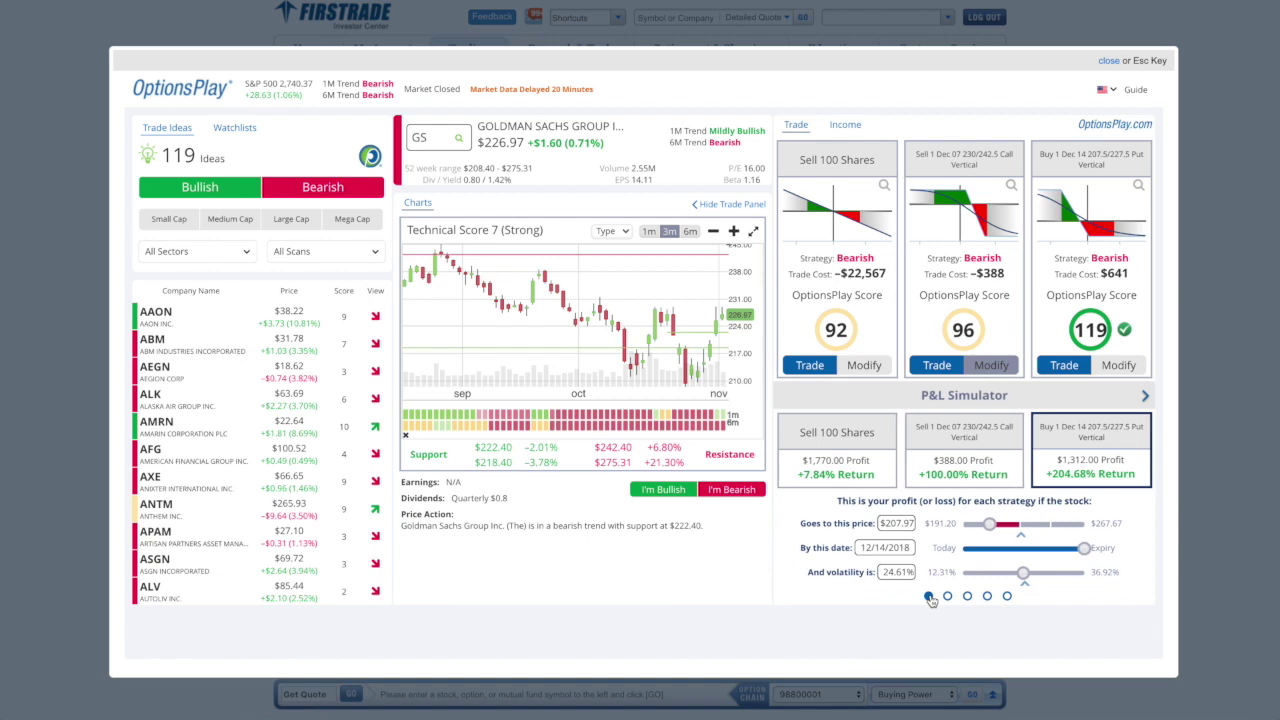
left_click_drag(920, 397, 1021, 405)
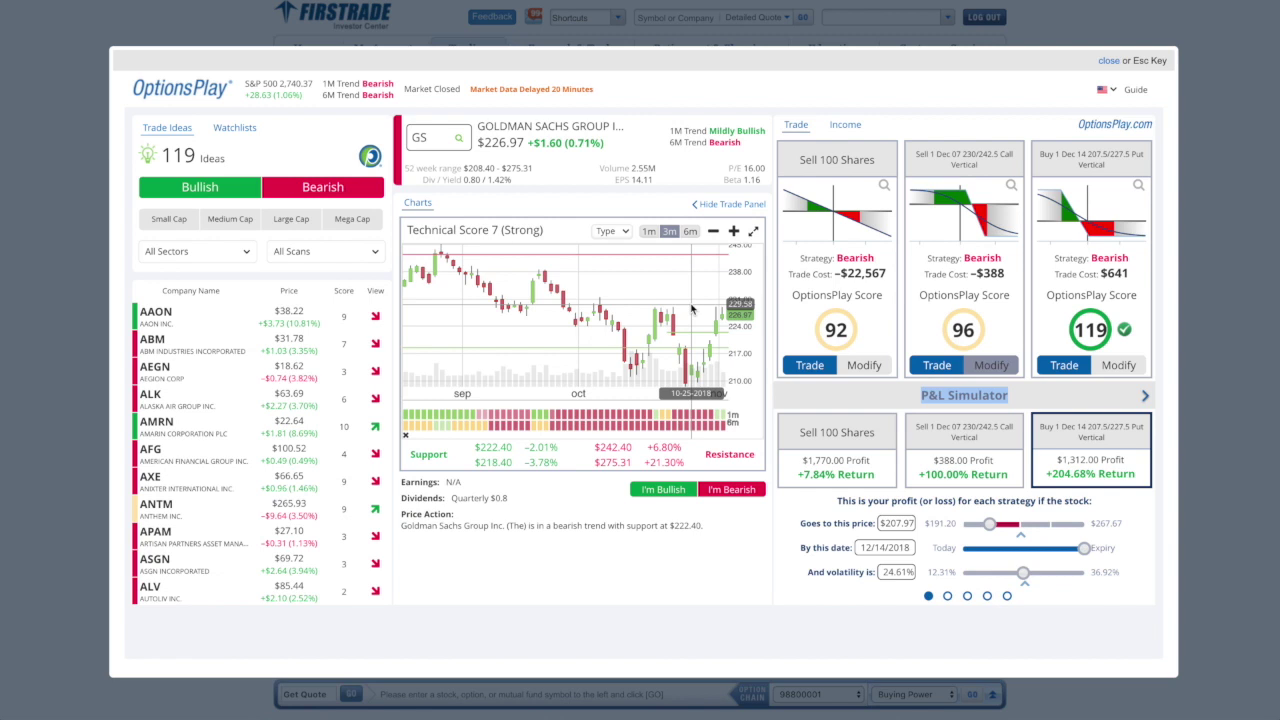
left_click(880, 407)
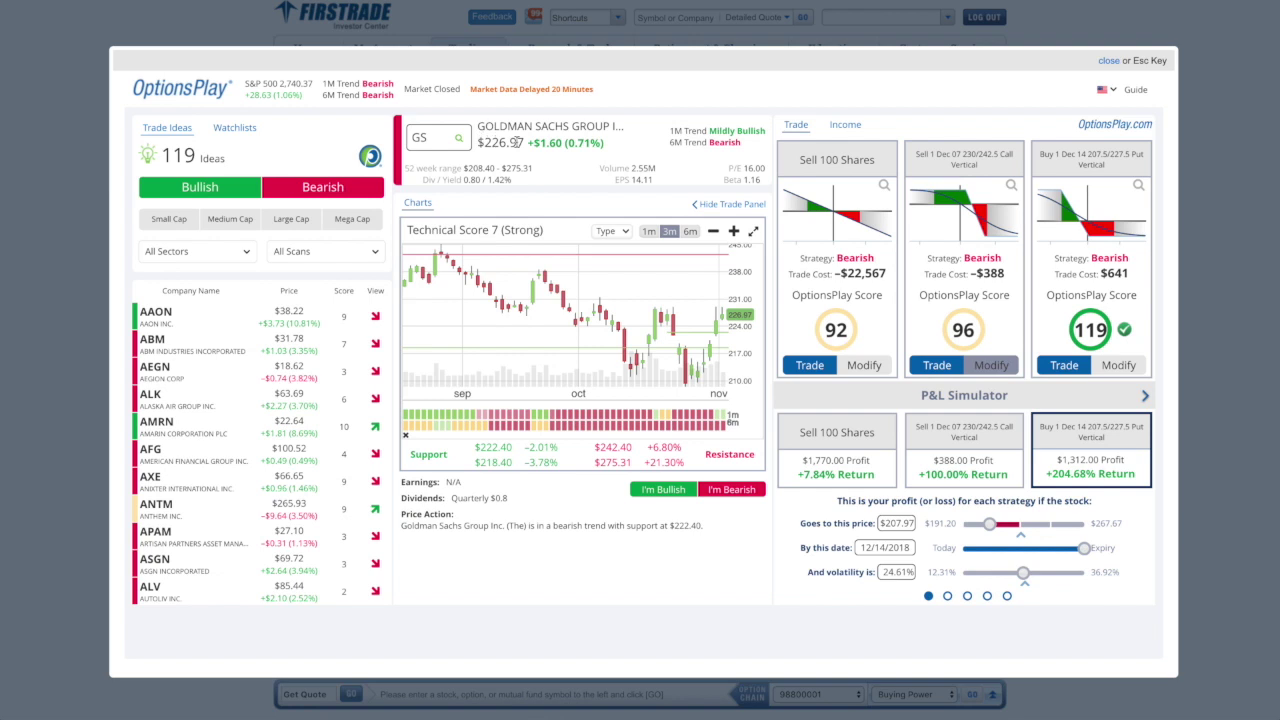
left_click(900, 524)
type("220")
key("Return")
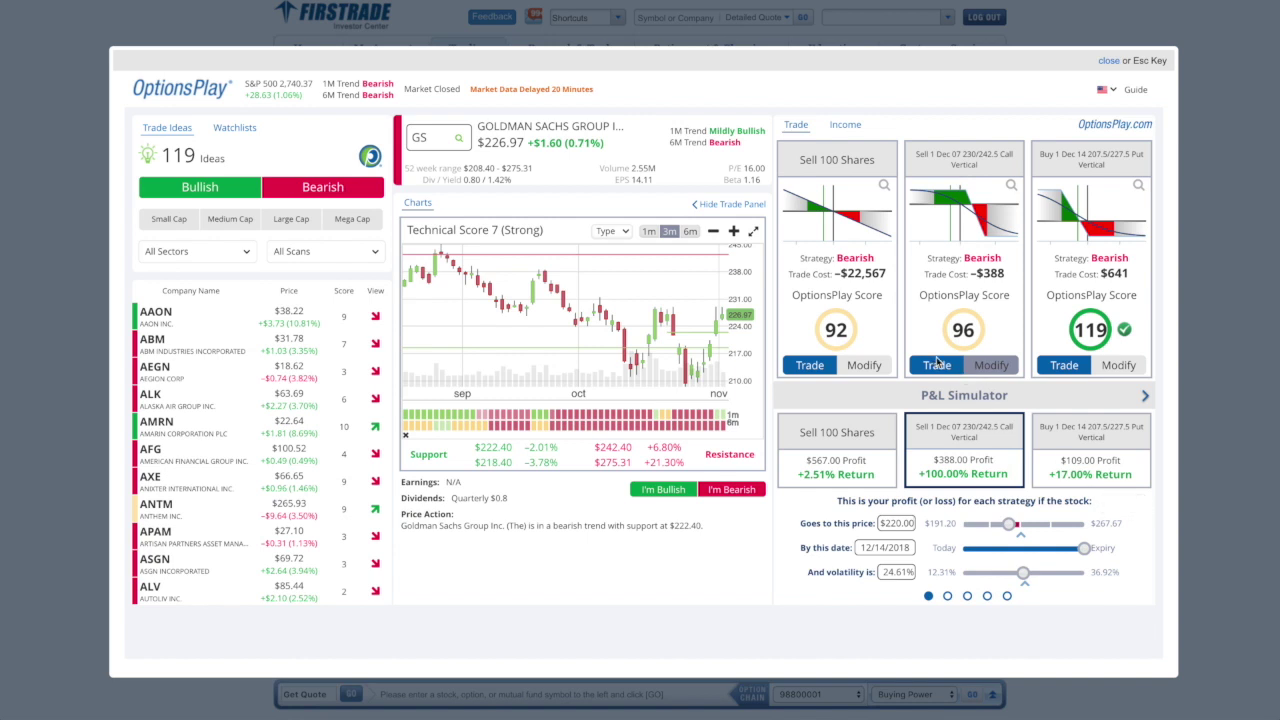
Start a trade of the GS Dec 07 230/242.5 call vertical, expand its strategy checklist, and preview the order
left_click(936, 360)
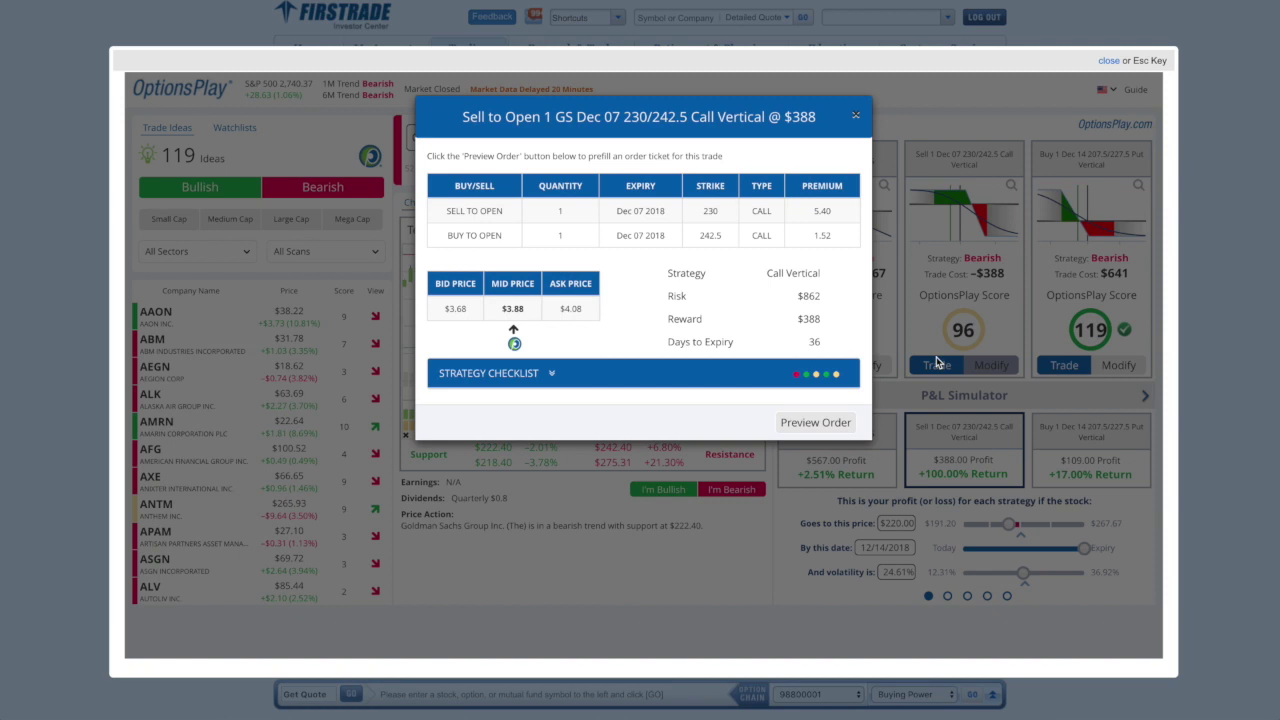
left_click(563, 372)
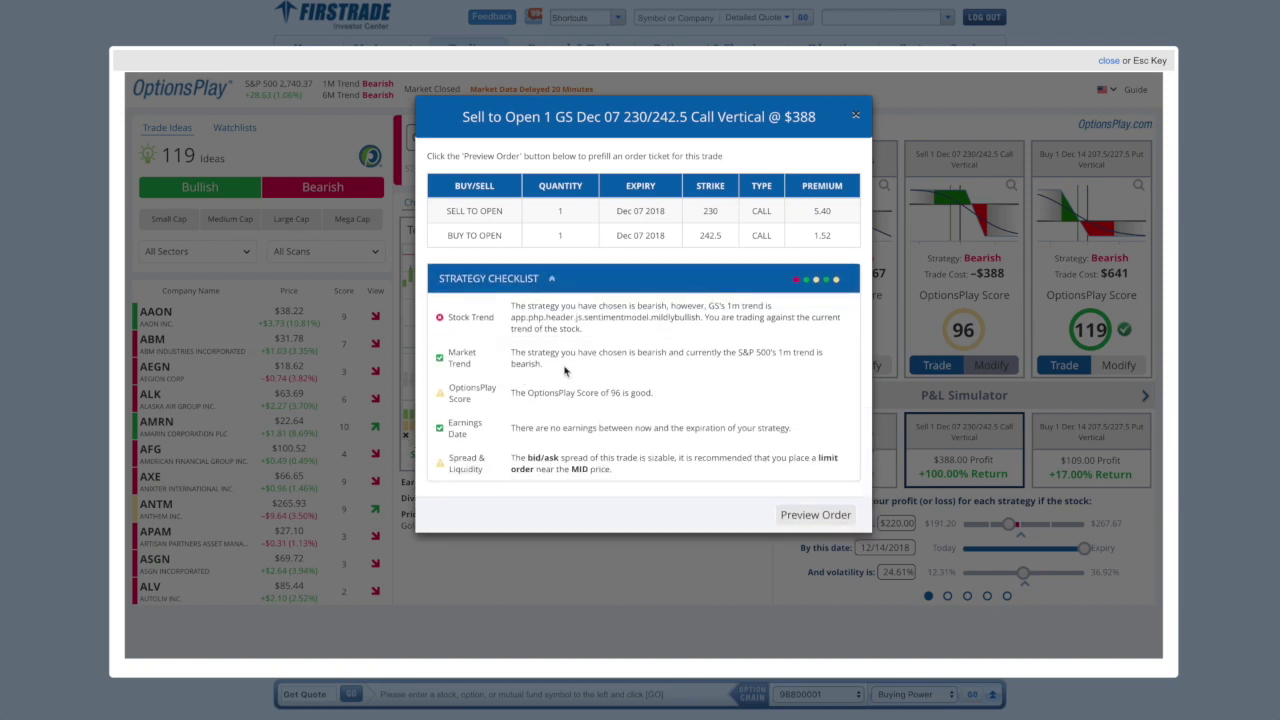
left_click(793, 516)
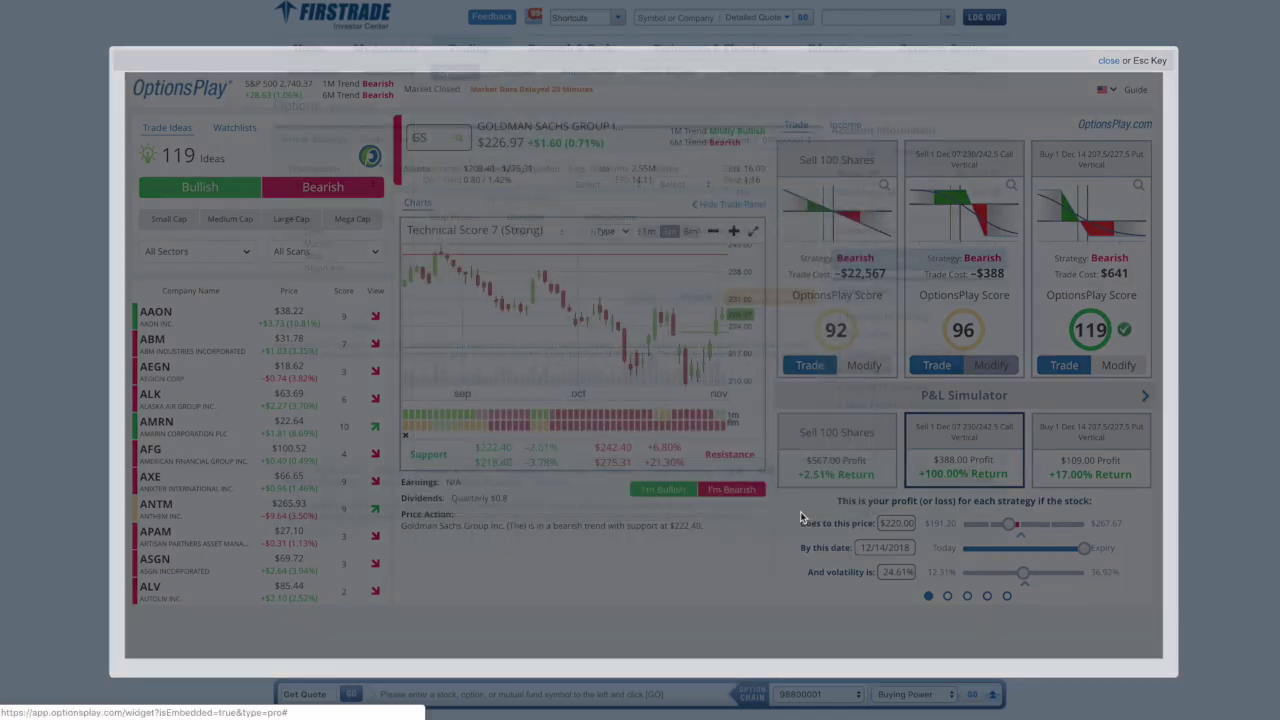